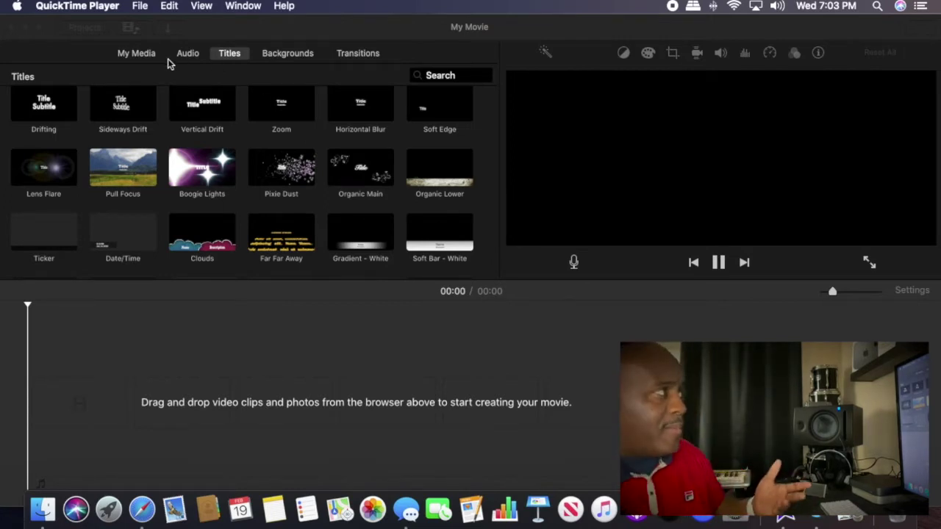
# - Add a 4.0s Line Lower Third title reading the creator's name on line one and VIDEO on line two
pyautogui.scroll(10, 272, 190)
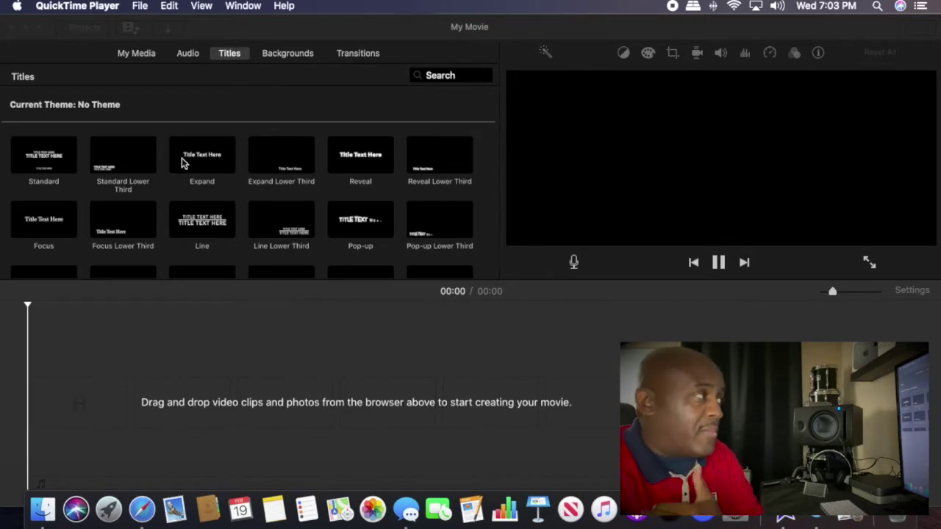
pyautogui.click(194, 366)
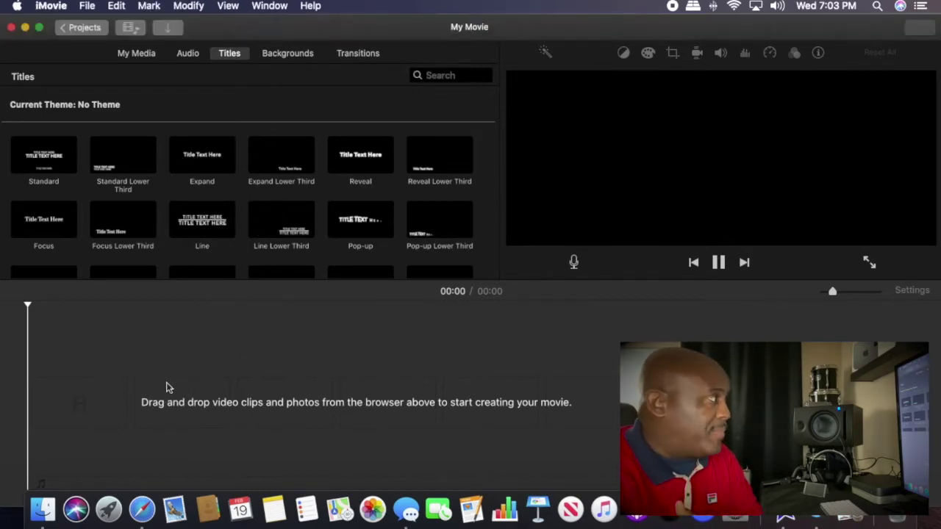
pyautogui.moveTo(273, 234); pyautogui.dragTo(122, 374)
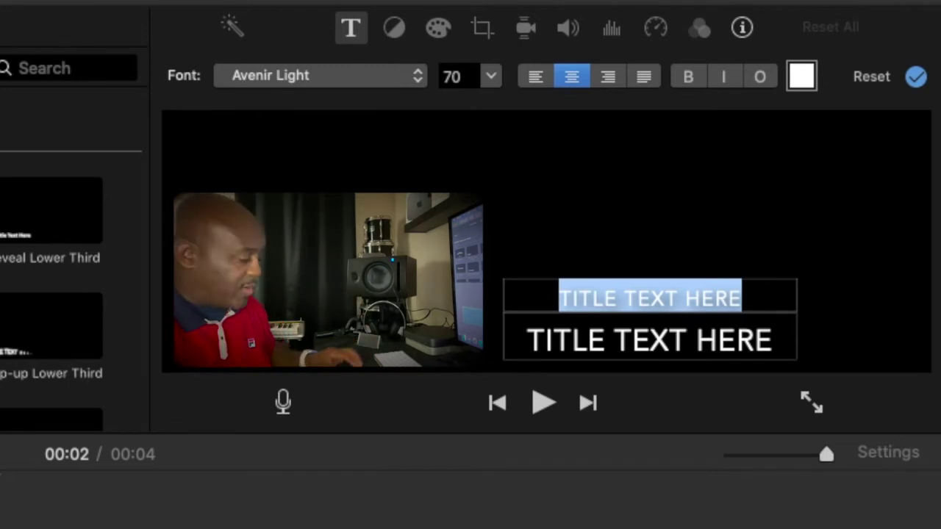
pyautogui.write('KEITHRON')
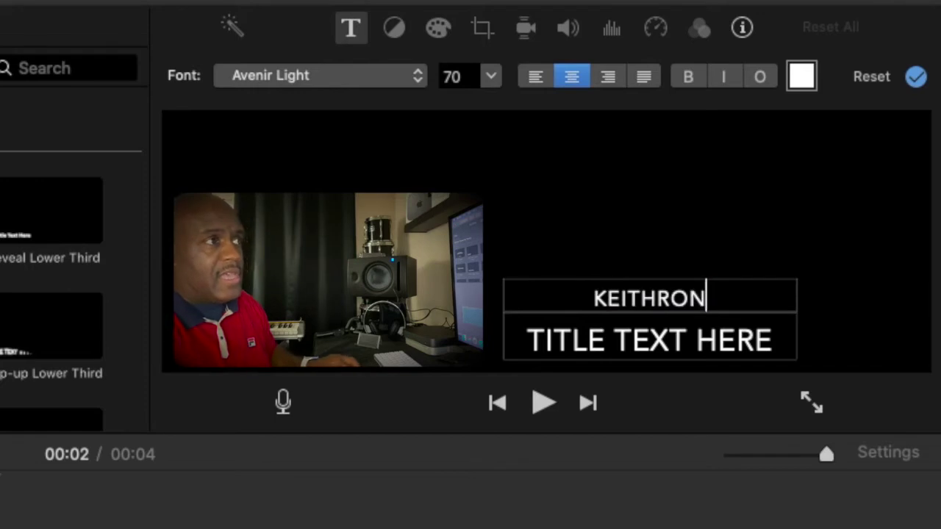
pyautogui.press('Tab')
pyautogui.write('VIDEO')
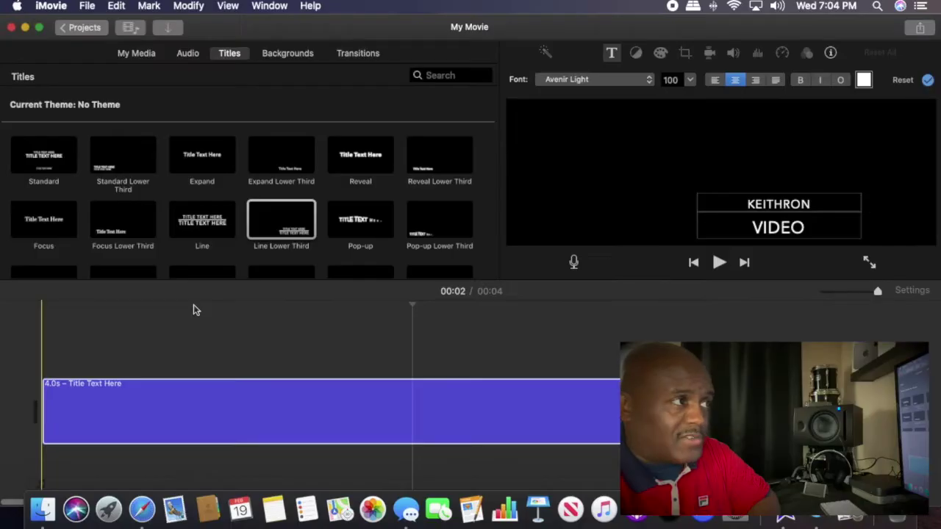
pyautogui.click(195, 305)
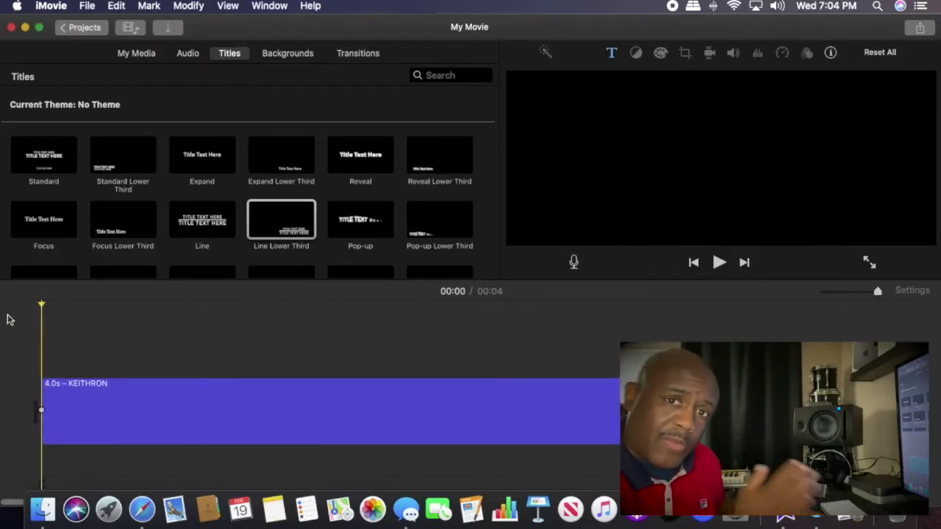
pyautogui.press('space')
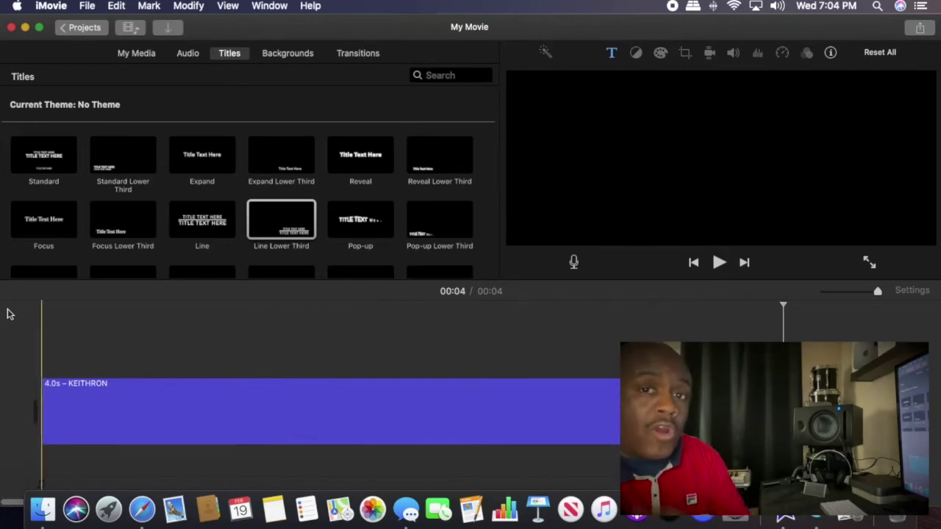
pyautogui.click(137, 54)
# - Place the webcam clip at the timeline start and split it at about 8 seconds
pyautogui.moveTo(411, 169); pyautogui.dragTo(42, 403)
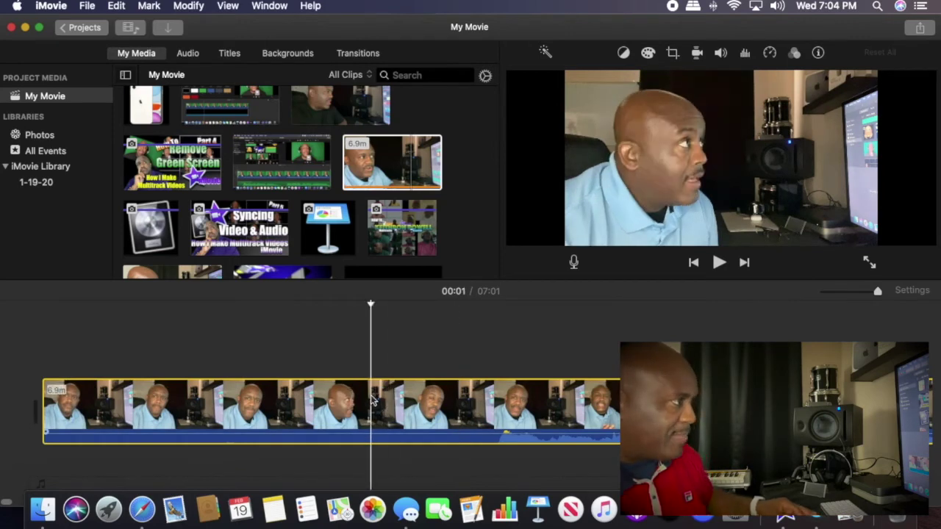
pyautogui.hscroll(3, 555, 401)
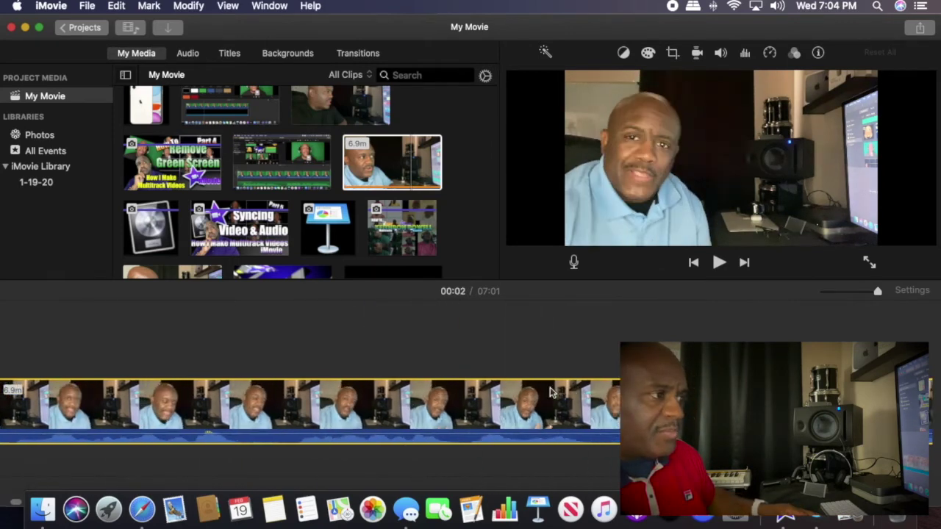
pyautogui.click(569, 386)
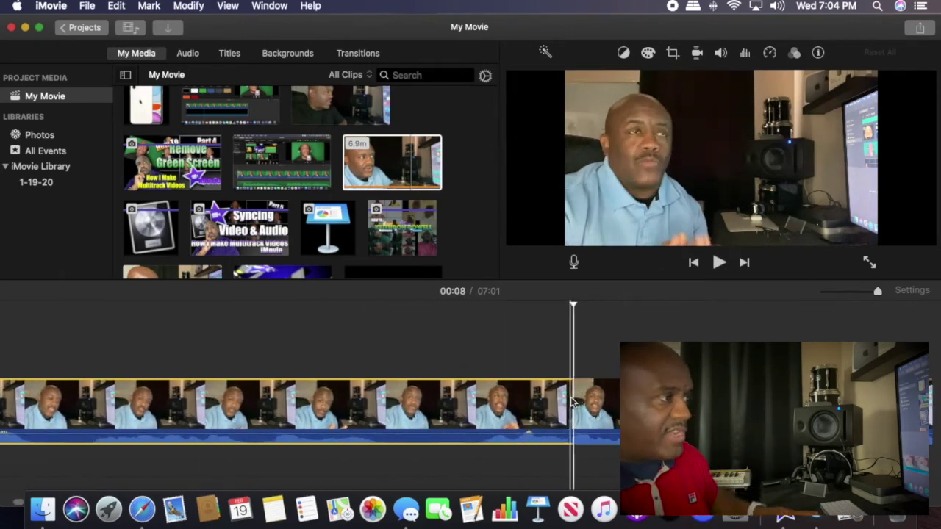
pyautogui.press('super+b')
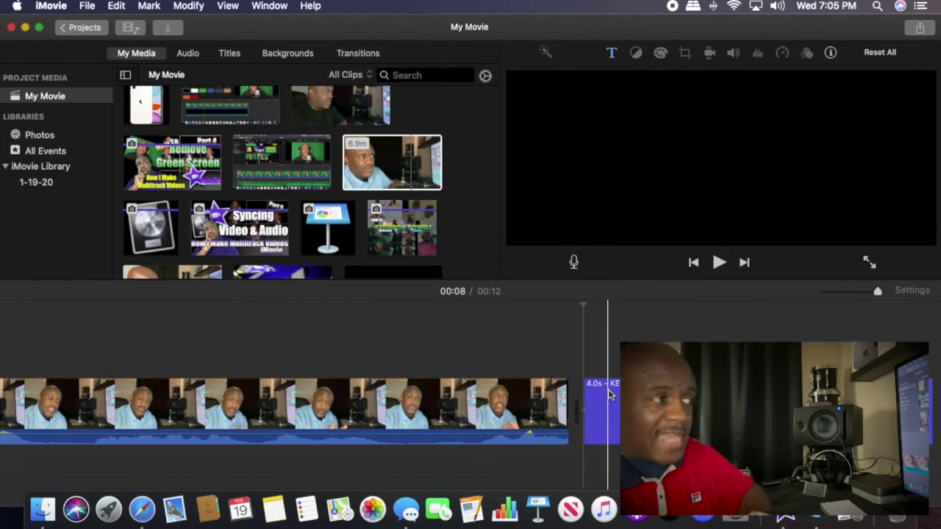
# - Move the name title above the video's start as a connected clip and play the movie
pyautogui.moveTo(608, 394); pyautogui.dragTo(22, 347)
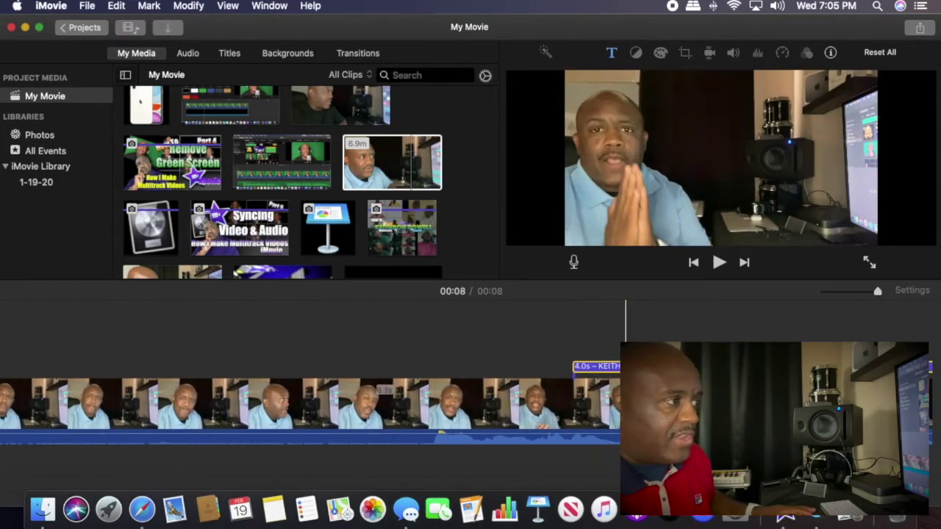
pyautogui.moveTo(595, 367); pyautogui.dragTo(103, 376)
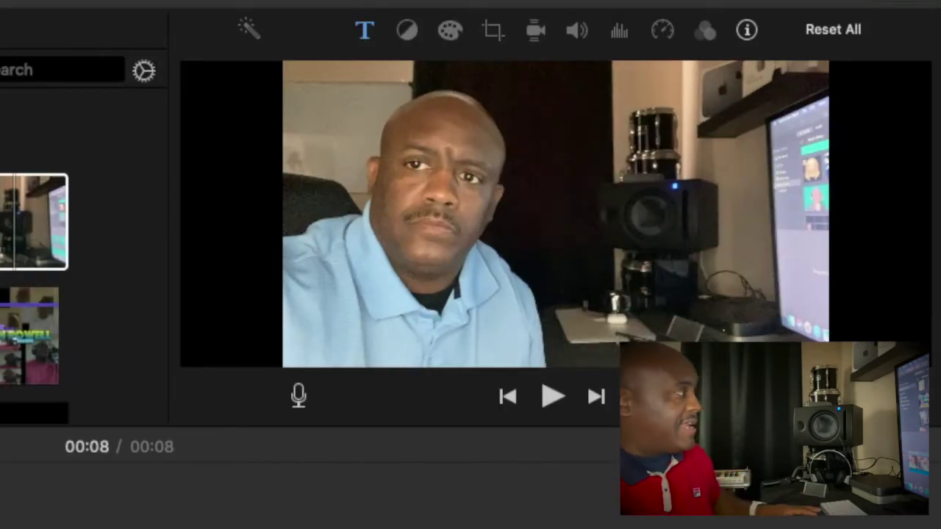
pyautogui.press('space')
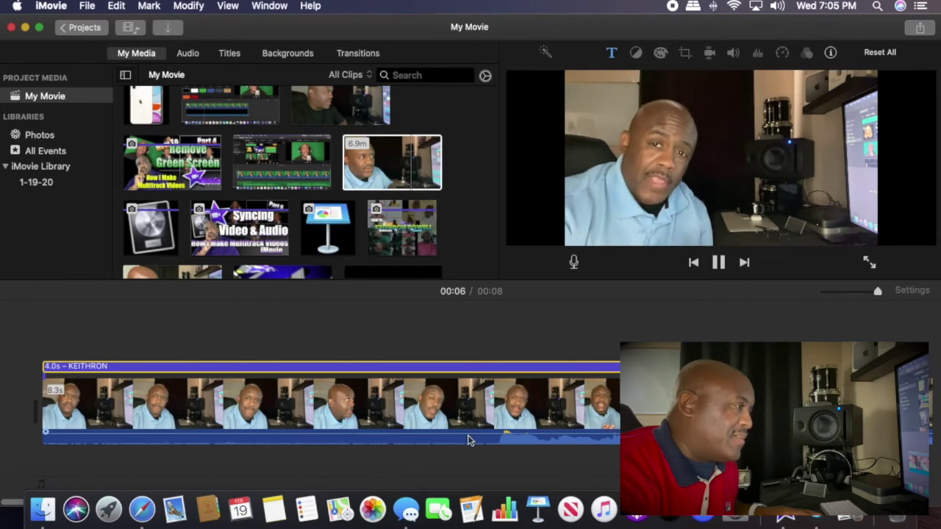
# - Delete the name title, undo it, then reselect the title and delete it for good
pyautogui.press('Delete')
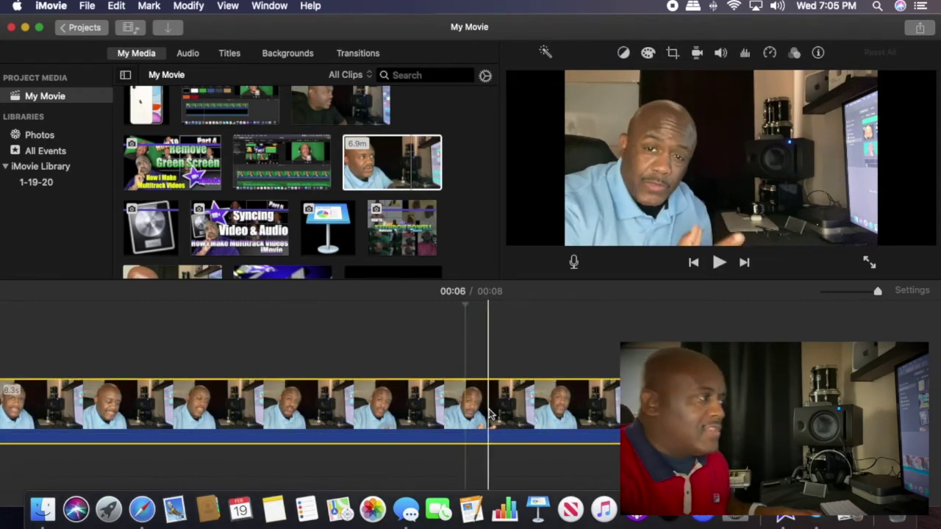
pyautogui.press('space')
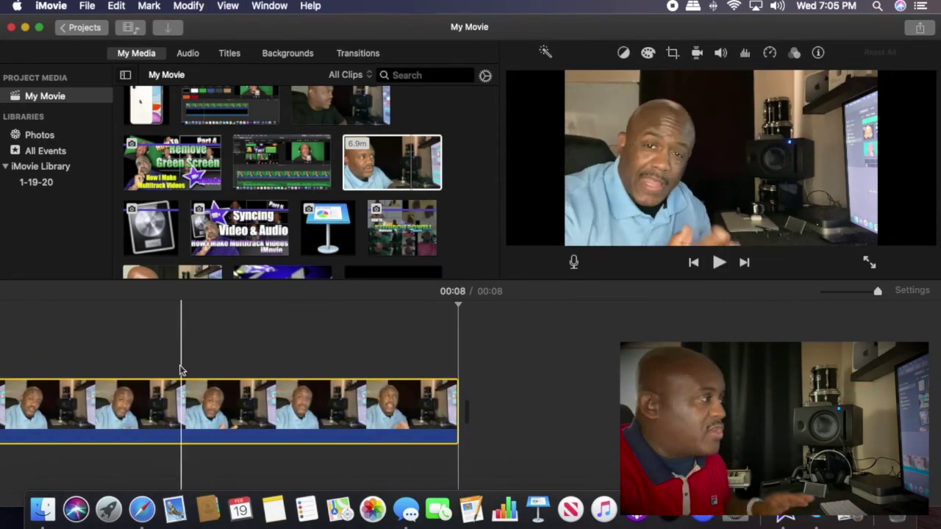
pyautogui.press('super+z')
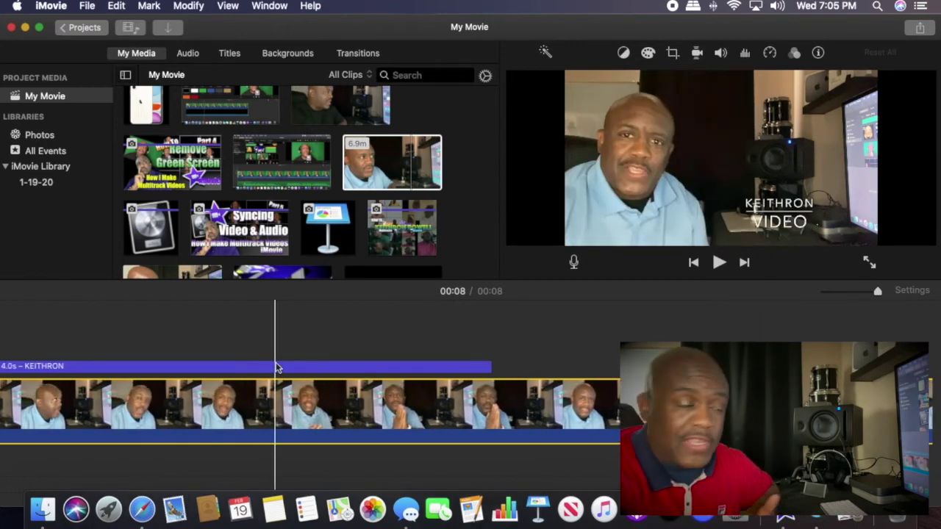
pyautogui.hscroll(-5, 273, 366)
pyautogui.click(237, 368)
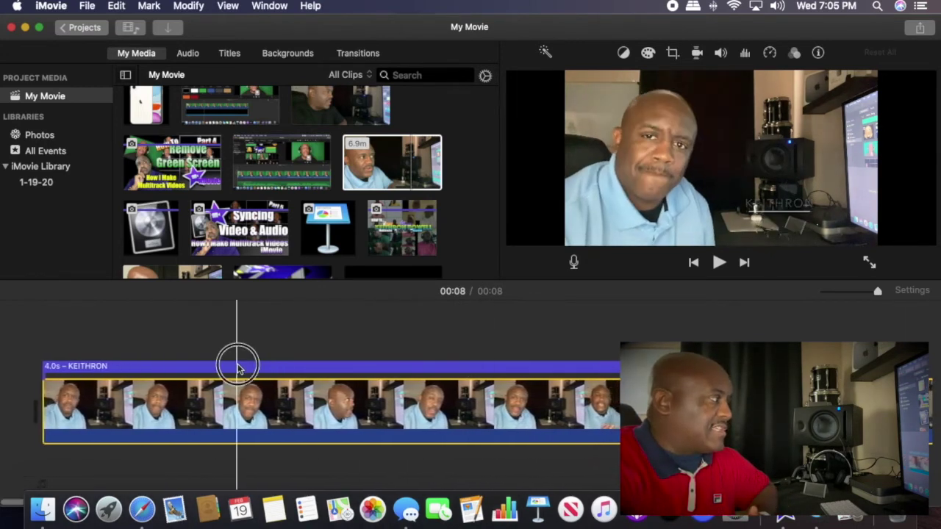
pyautogui.press('Delete')
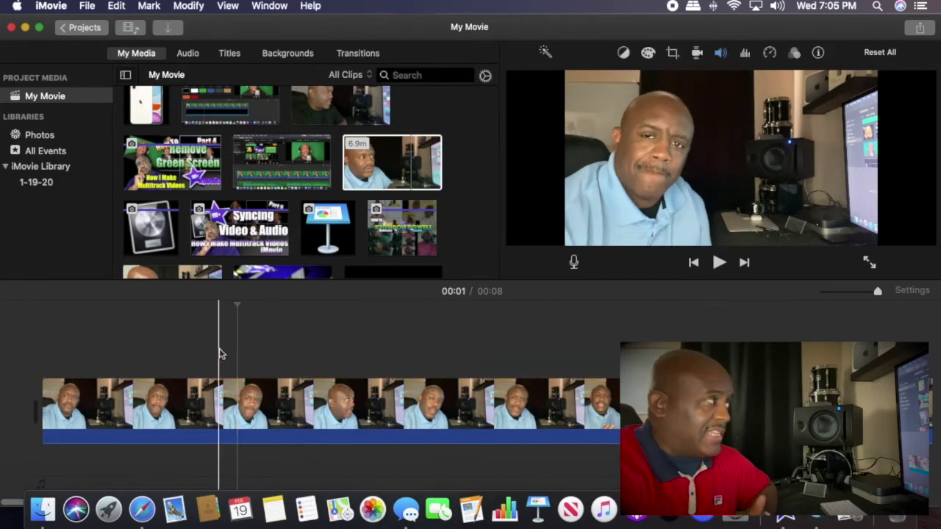
# - Lay the Scrolling Credits title over the video and preview it
pyautogui.click(230, 53)
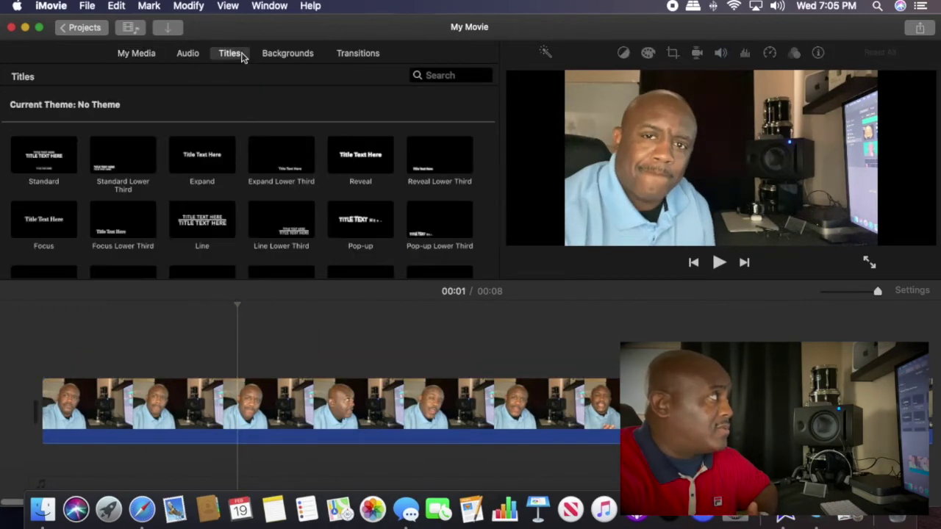
pyautogui.scroll(-5, 292, 153)
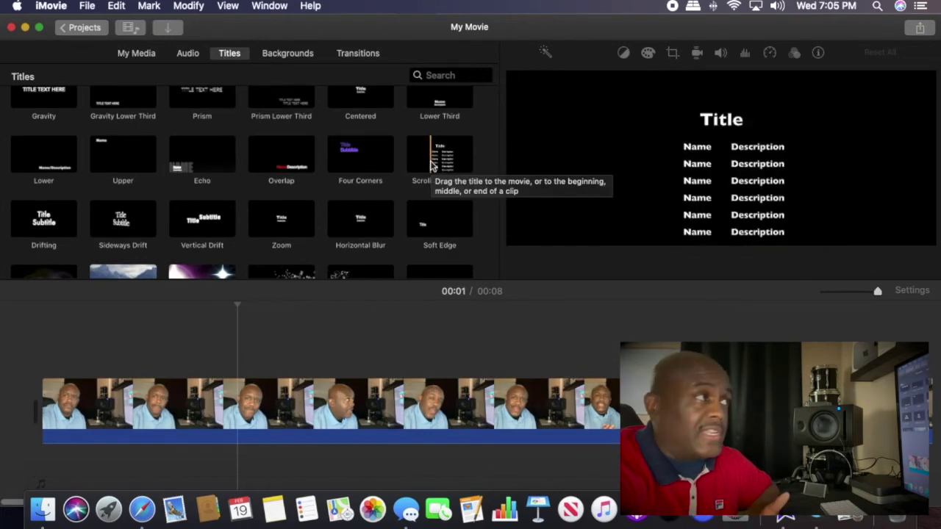
pyautogui.moveTo(432, 165); pyautogui.dragTo(46, 340)
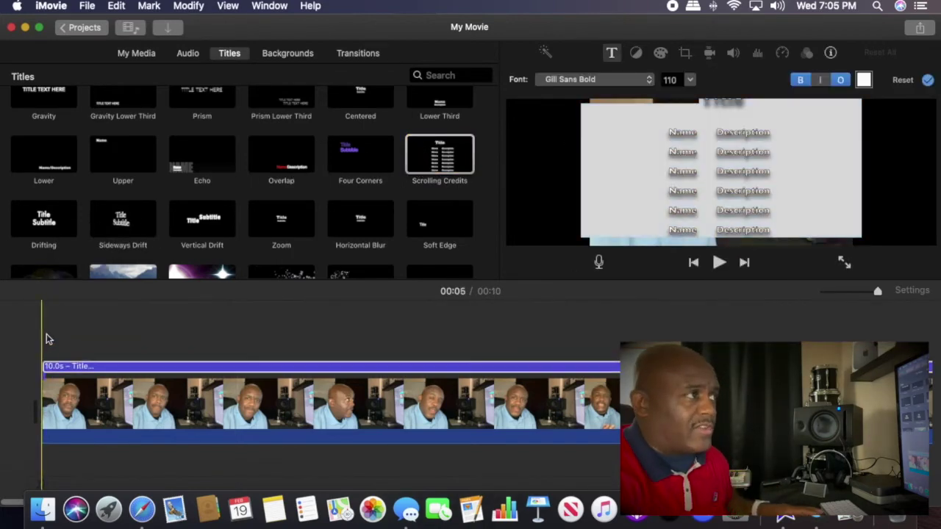
pyautogui.press('space')
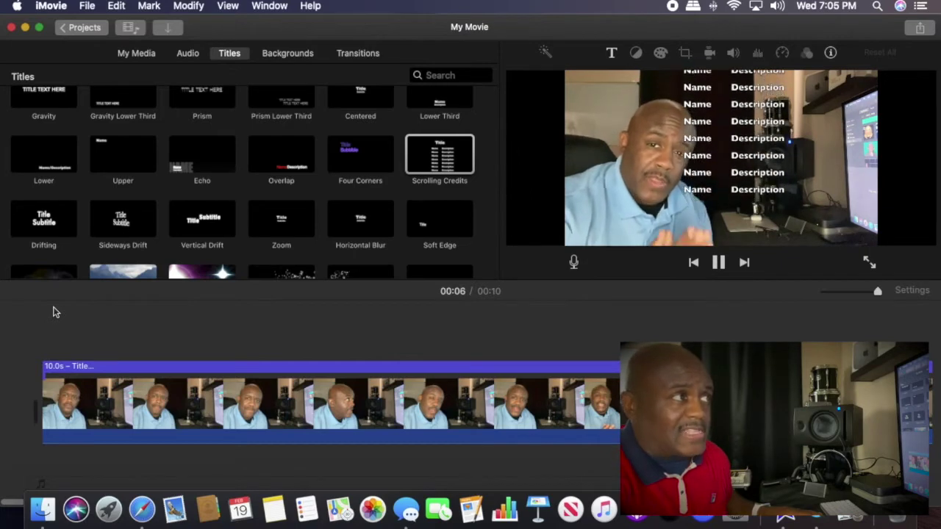
pyautogui.press('space')
# - Remove the Scrolling Credits title from the clip
pyautogui.click(116, 367)
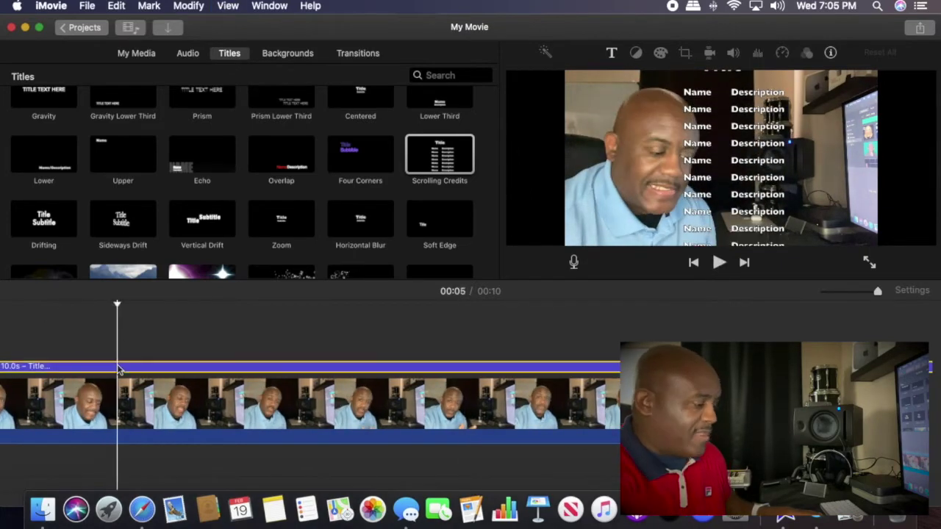
pyautogui.press('Delete')
pyautogui.scroll(-5, 155, 154)
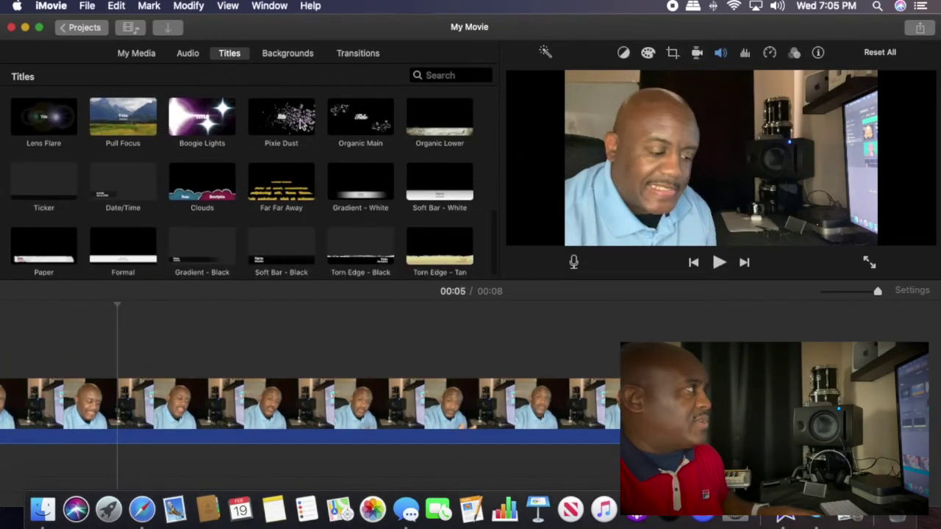
pyautogui.moveTo(282, 117); pyautogui.dragTo(42, 363)
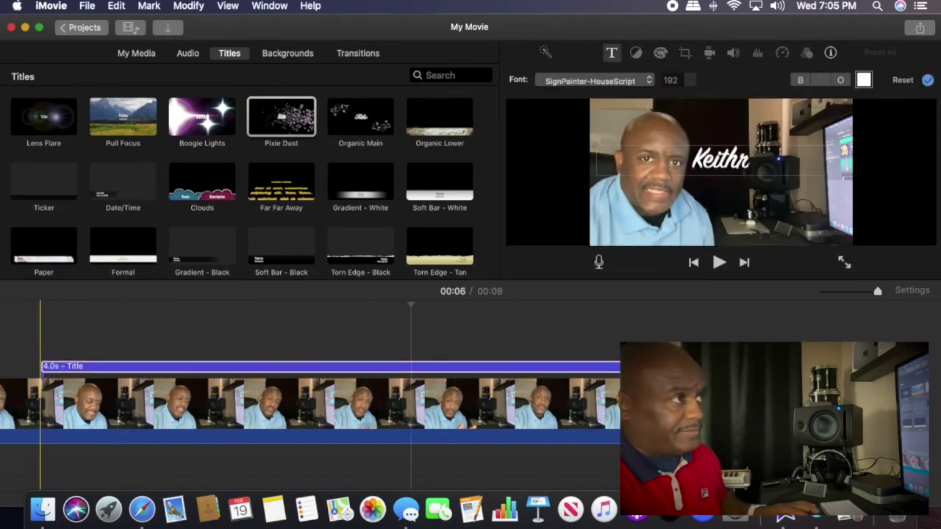
pyautogui.click(31, 306)
pyautogui.press('space')
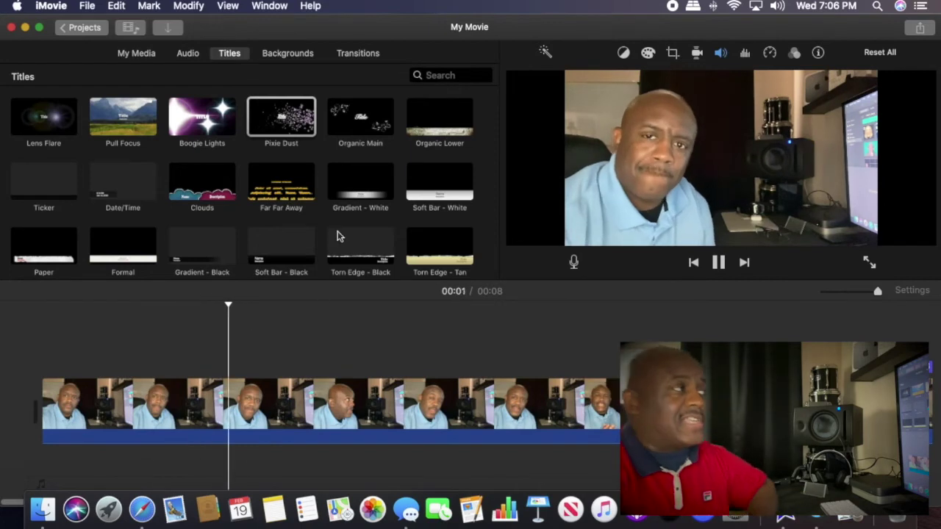
pyautogui.scroll(-1, 338, 234)
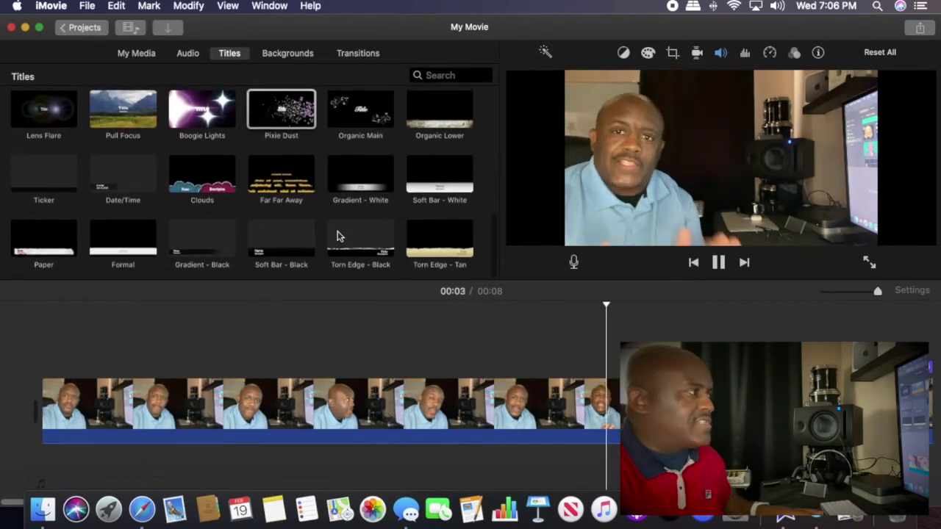
pyautogui.press('space')
# - Overlay a Gradient - Black title showing the creator's name at the clip start and preview it
pyautogui.moveTo(183, 243); pyautogui.dragTo(52, 351)
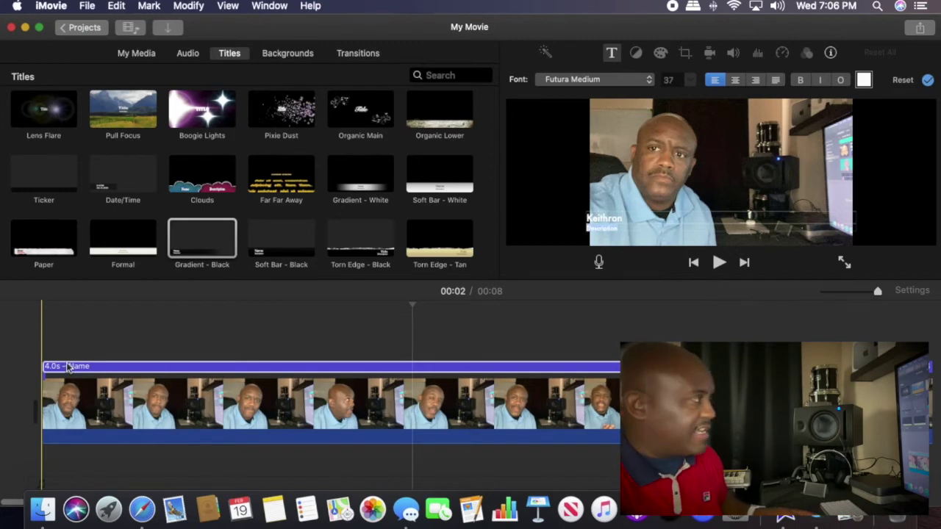
pyautogui.click(47, 305)
pyautogui.press('space')
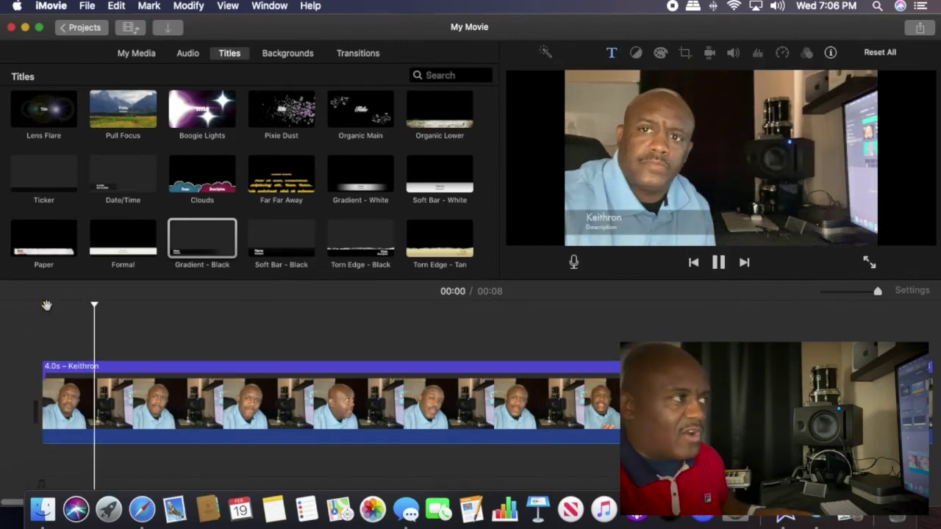